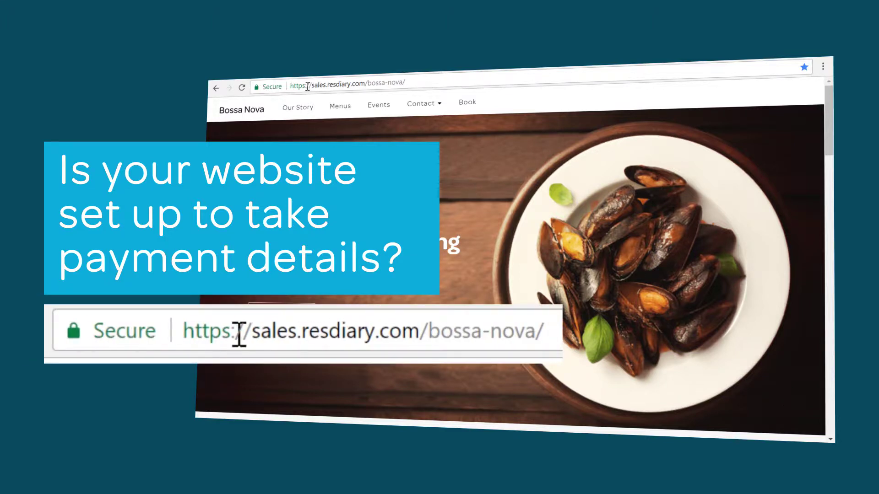
drag(306, 86, 281, 92)
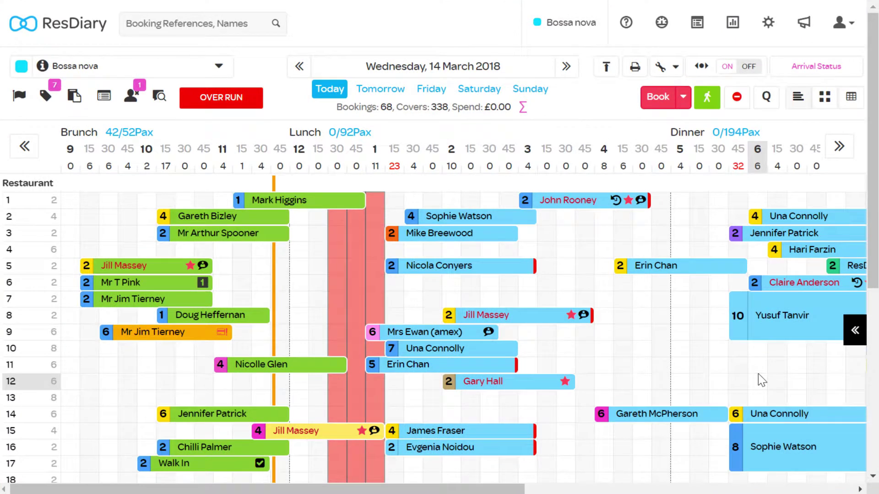
- Add Credit Card as a new payment provider in Payment Settings
click(768, 22)
scroll(373, 249, down, 10)
scroll(372, 250, down, 10)
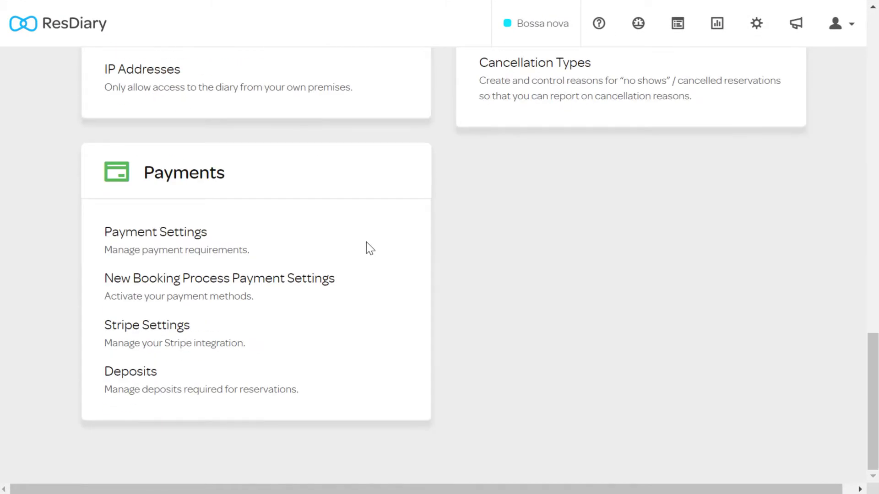
click(189, 234)
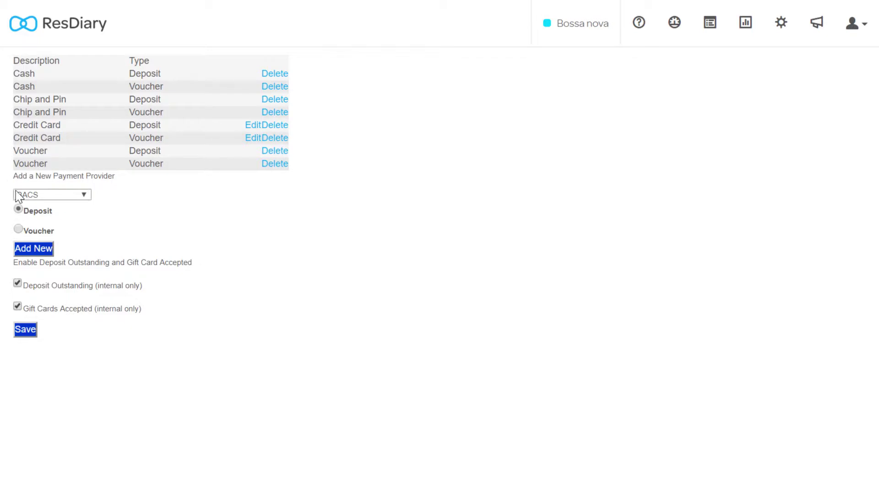
click(39, 195)
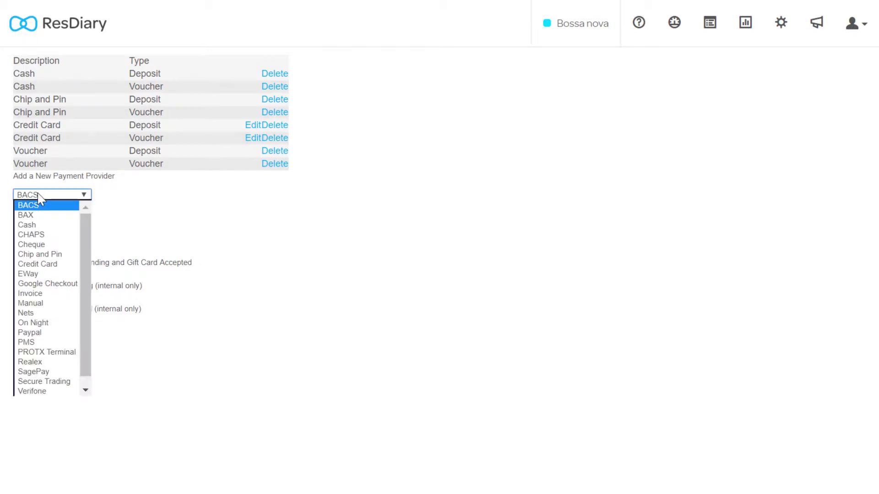
click(34, 264)
click(30, 251)
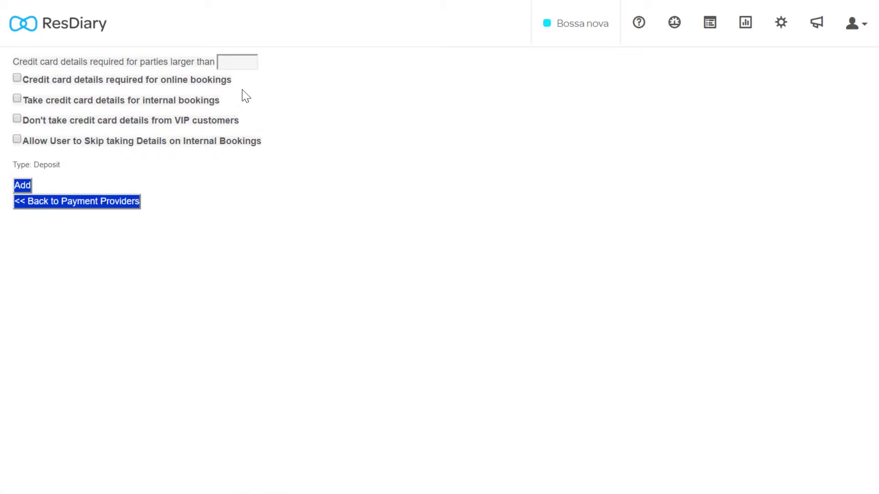
- Require card details for online bookings over 4 people, allowing staff to skip them
click(232, 63)
text(4)
click(17, 79)
click(17, 139)
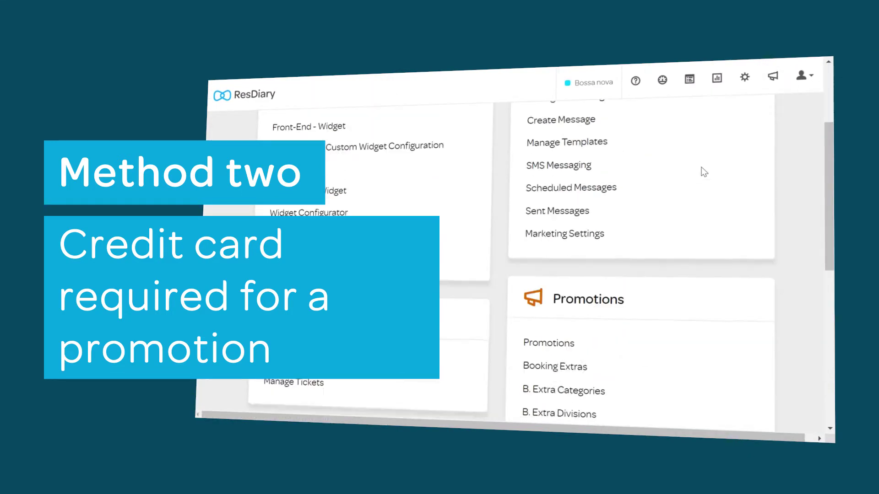
scroll(673, 188, down, 2)
- Start a new promotion and set its Credit Card Required option to Yes
click(555, 250)
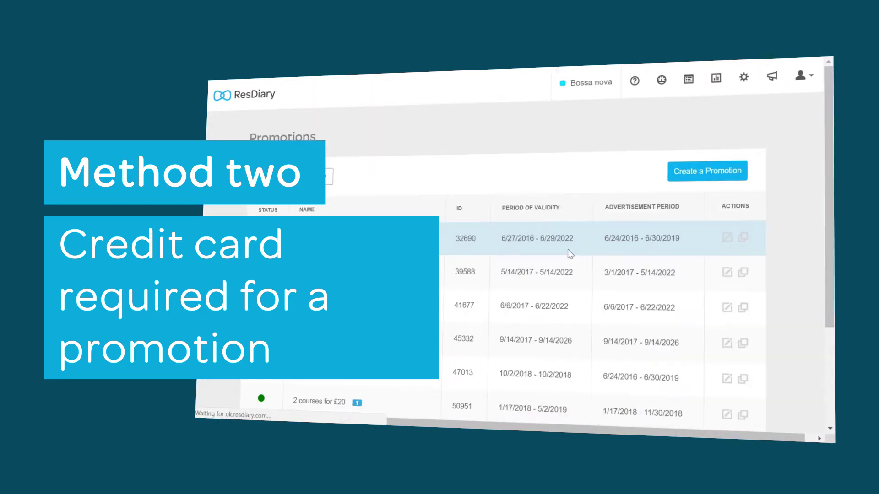
click(718, 173)
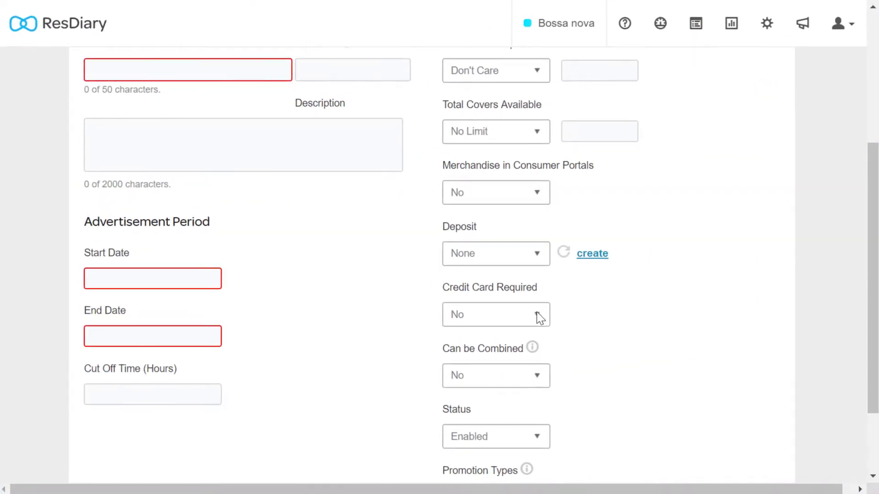
click(536, 314)
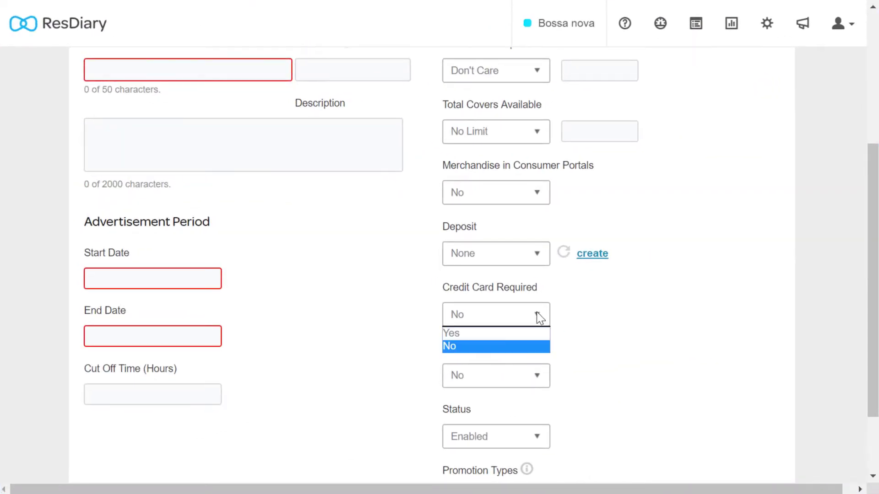
click(483, 336)
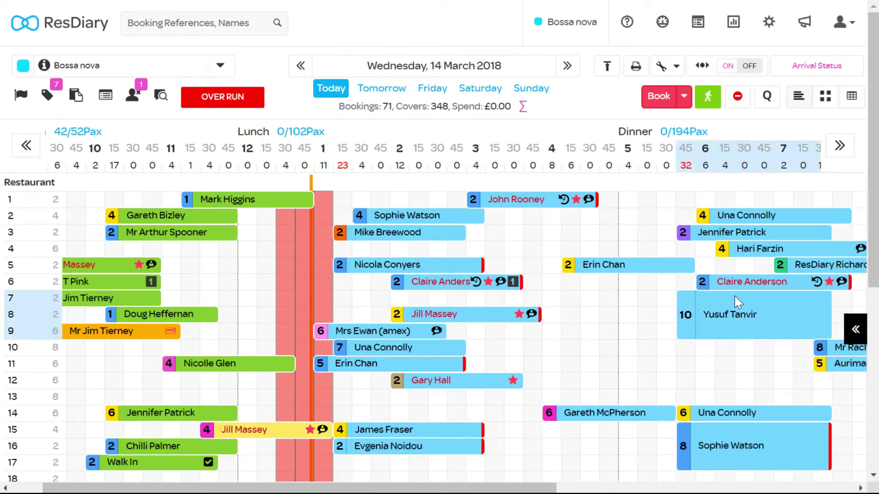
- Add a Terms and Conditions paragraph titled 'widget' containing the pasted cancellation policy
click(769, 22)
scroll(609, 133, down, 2)
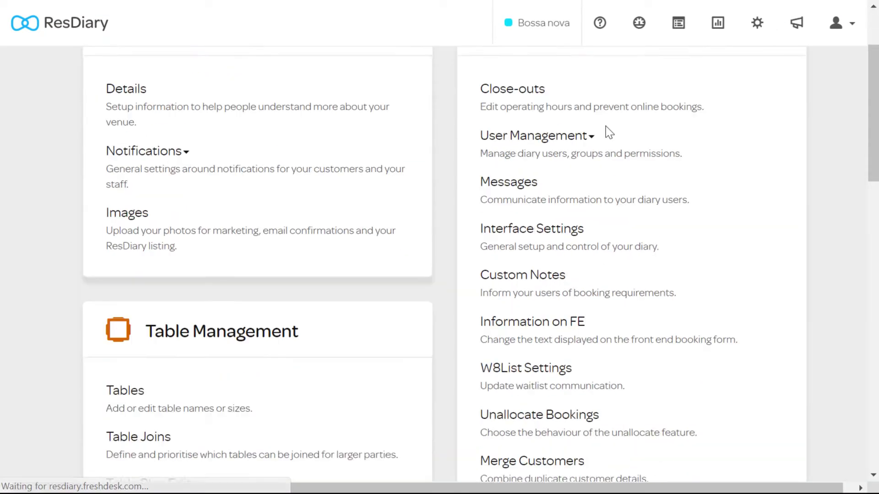
scroll(609, 133, down, 7)
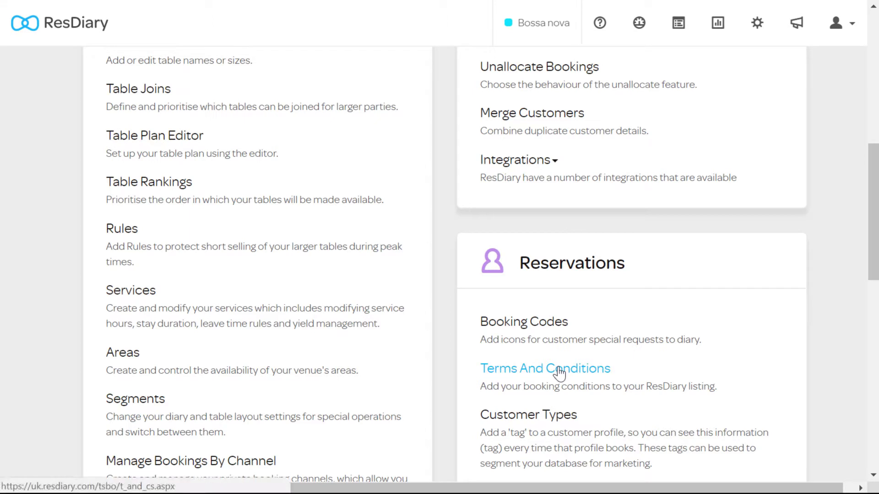
click(559, 371)
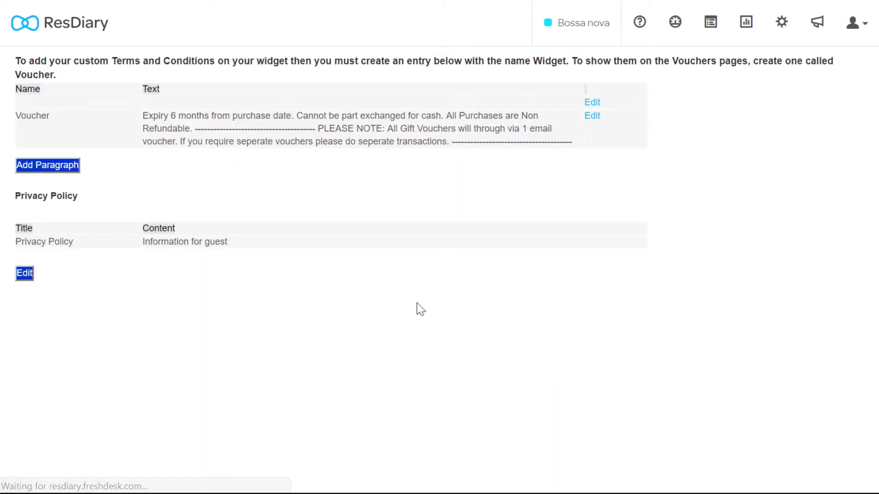
click(68, 171)
text(widget)
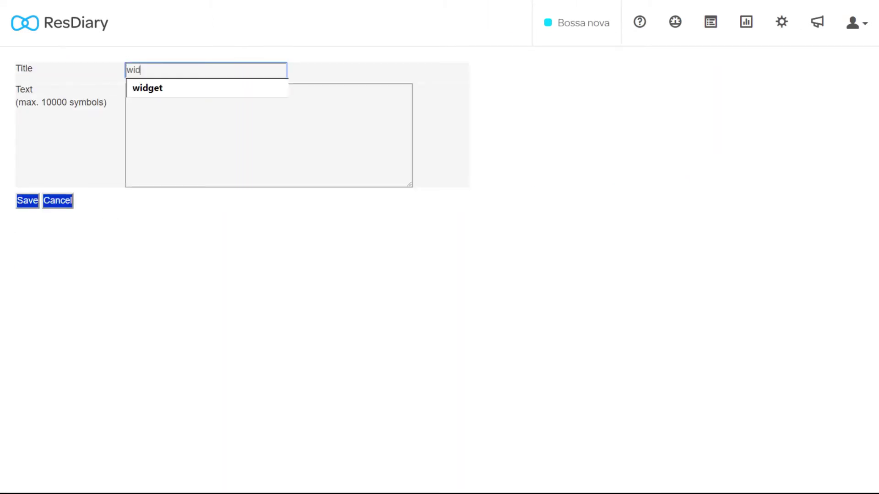
key(Tab)
key(ctrl+v)
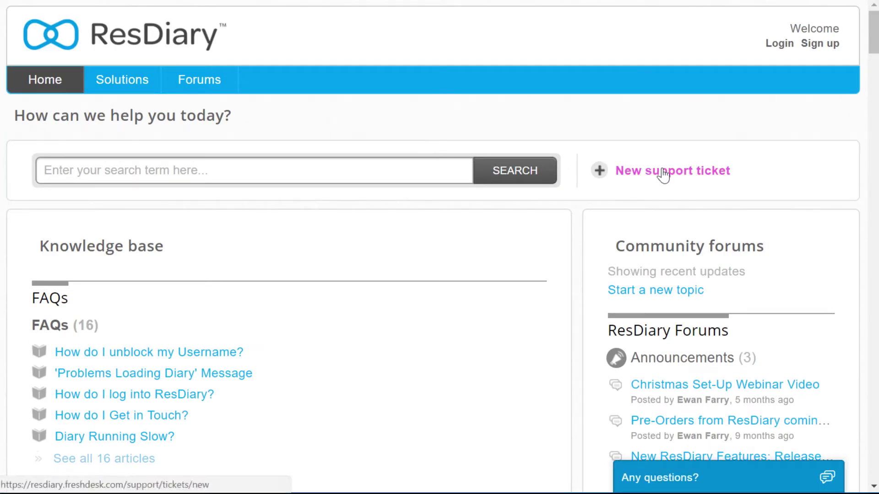
- Bring up the Submit a ticket form from the support portal's New support ticket link
click(663, 174)
scroll(596, 204, down, 3)
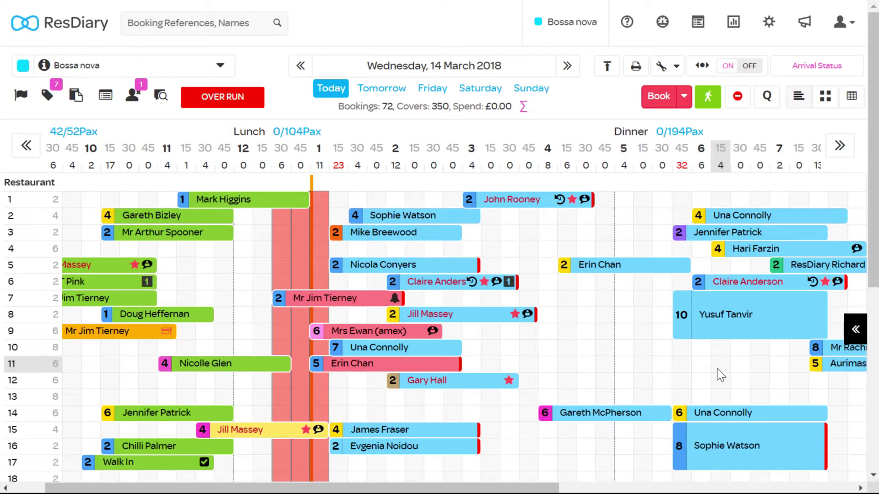
- Tick 'Allow to charge credit cards' in the user's Administrator Privileges under Users > Setup
click(769, 22)
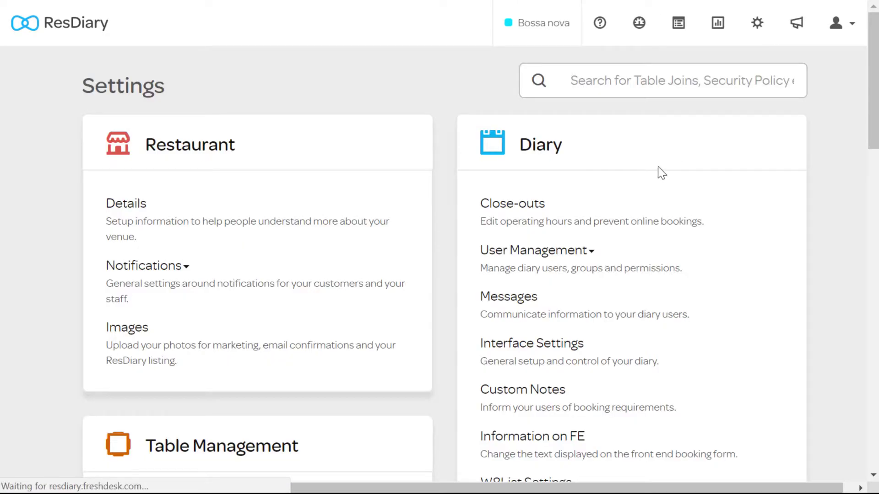
scroll(658, 172, down, 3)
click(553, 97)
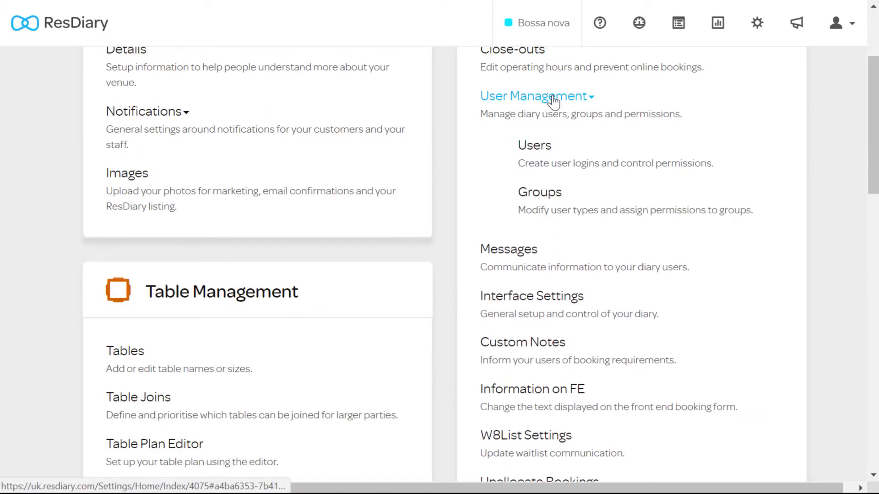
click(536, 154)
click(688, 196)
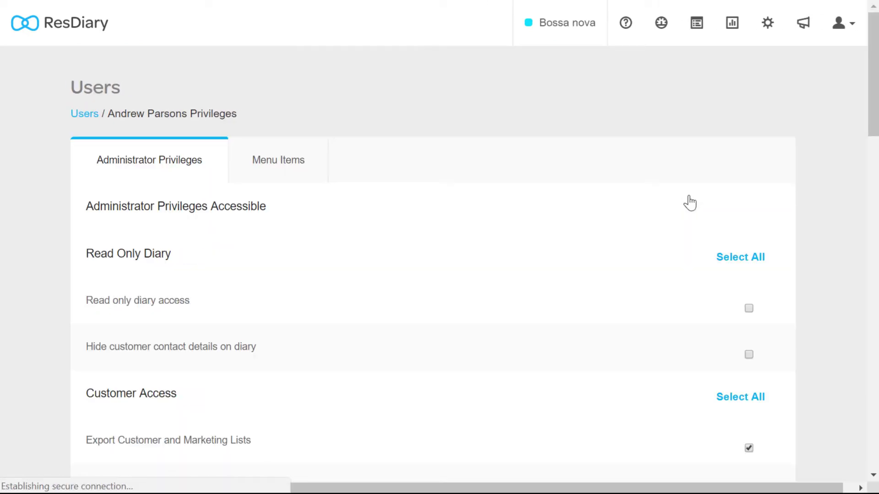
scroll(689, 201, down, 10)
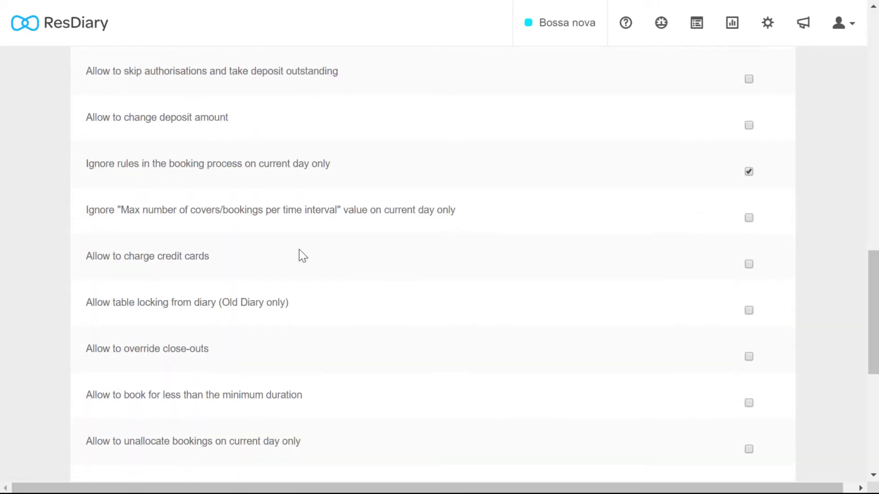
drag(211, 256, 73, 255)
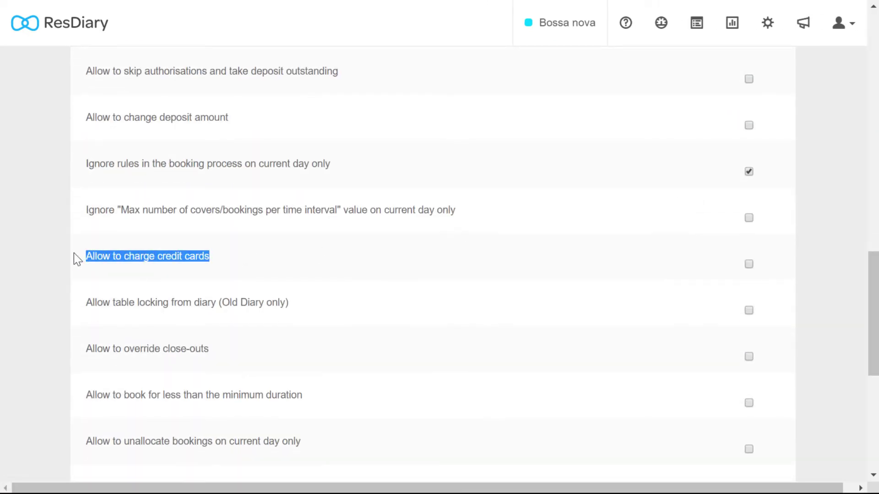
click(749, 264)
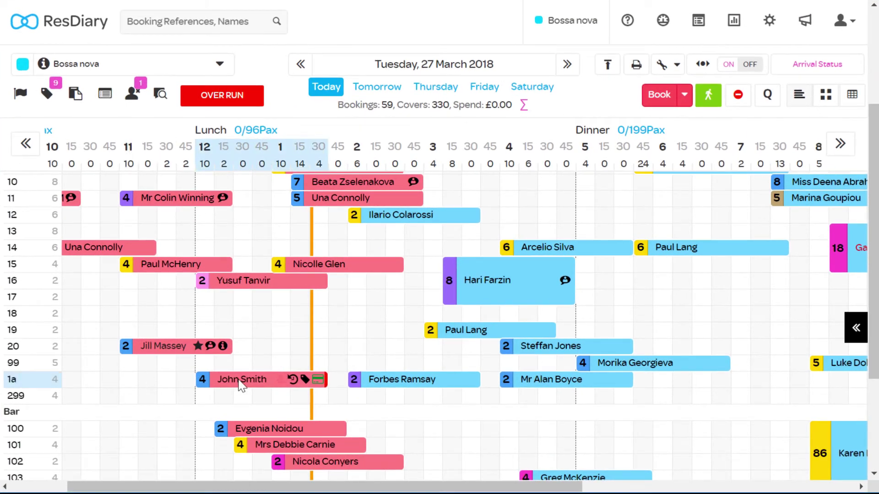
- Charge £10 to the card on the table 1a booking and save it
click(355, 342)
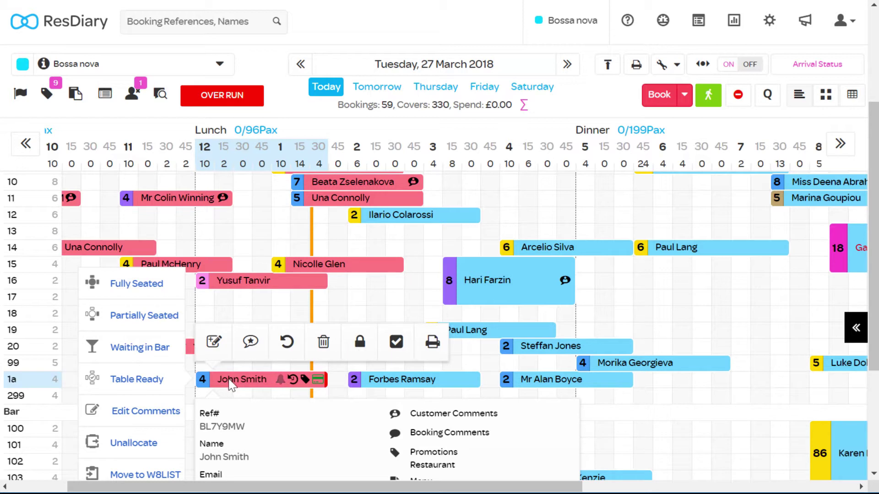
click(215, 344)
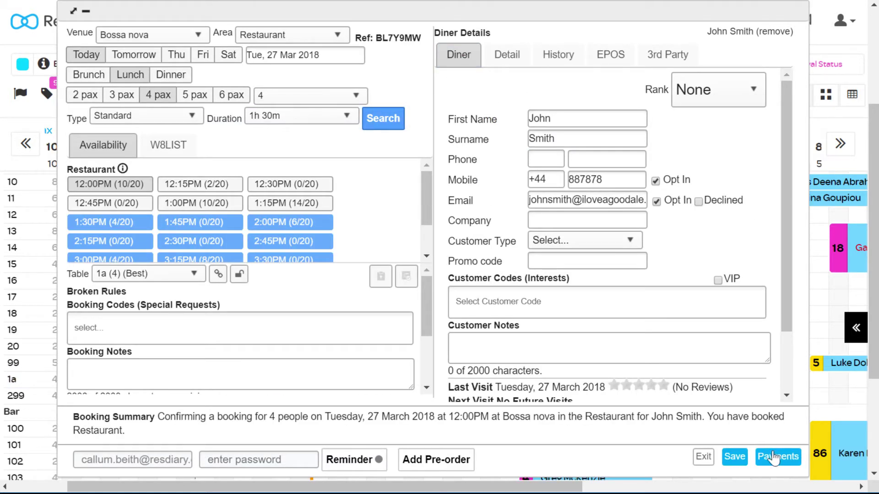
click(774, 457)
click(541, 237)
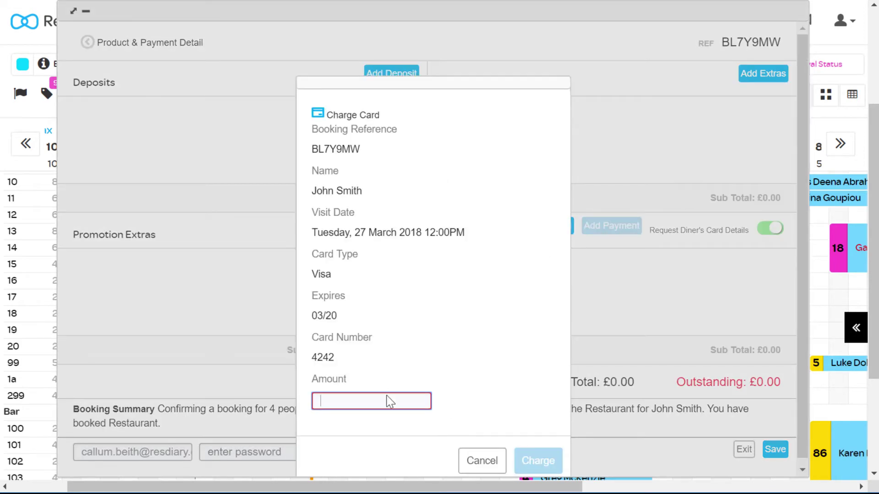
text(10)
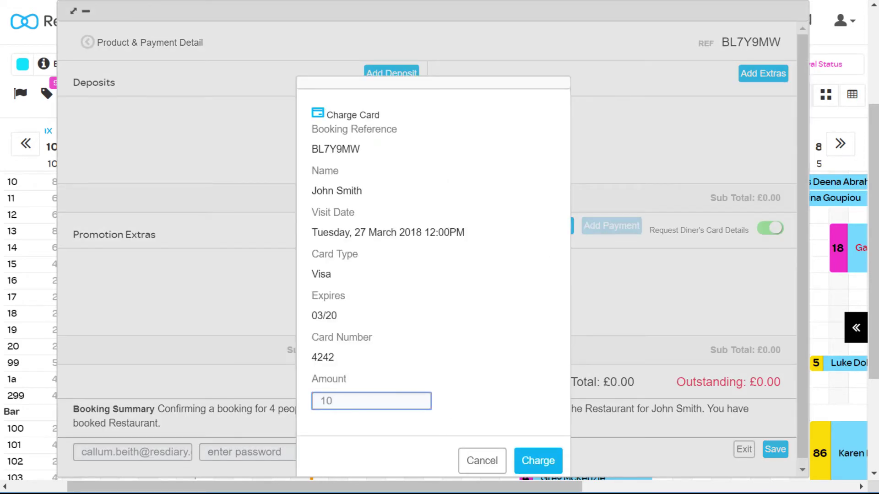
click(529, 460)
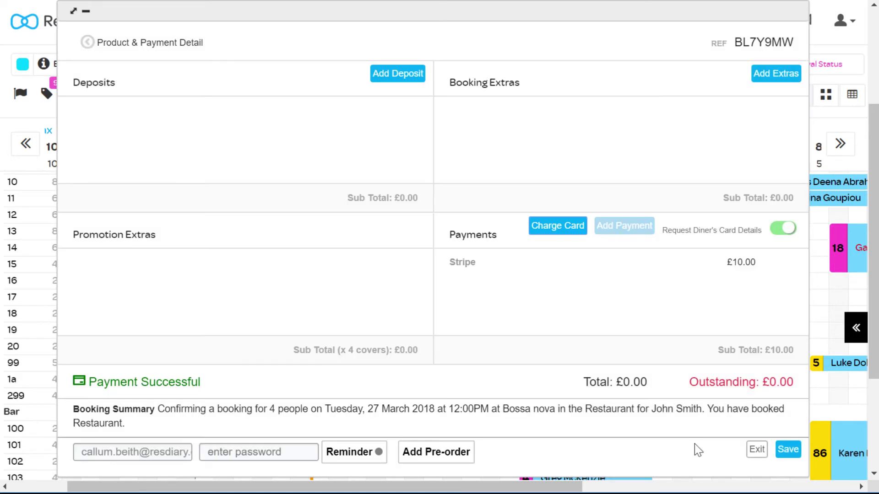
click(787, 450)
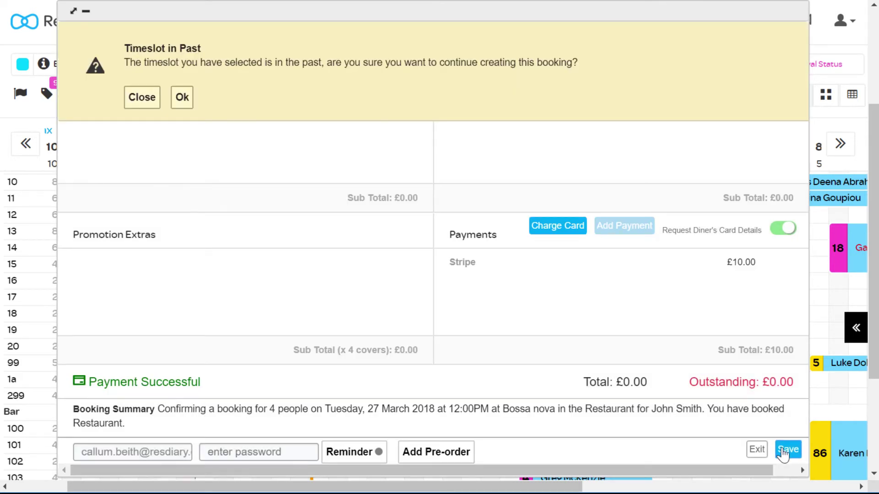
click(180, 103)
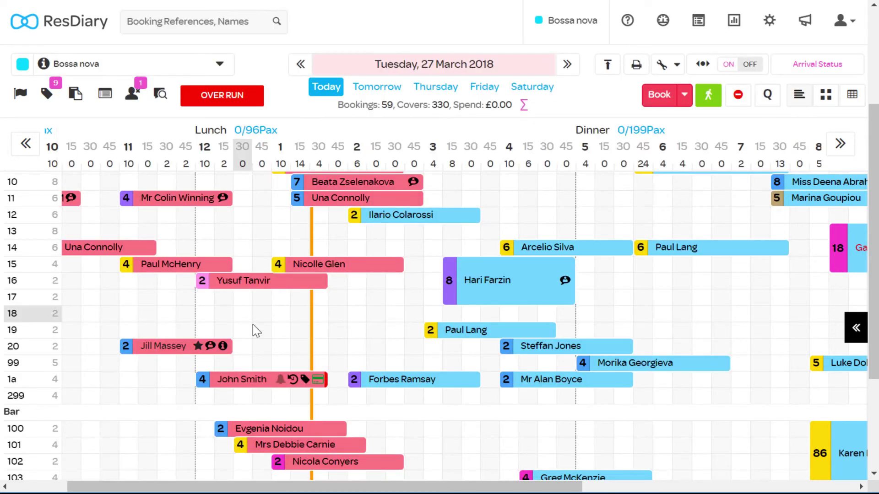
- Cancel the booking with the reason No Show and Charge Card
click(250, 378)
click(324, 341)
scroll(316, 334, down, 3)
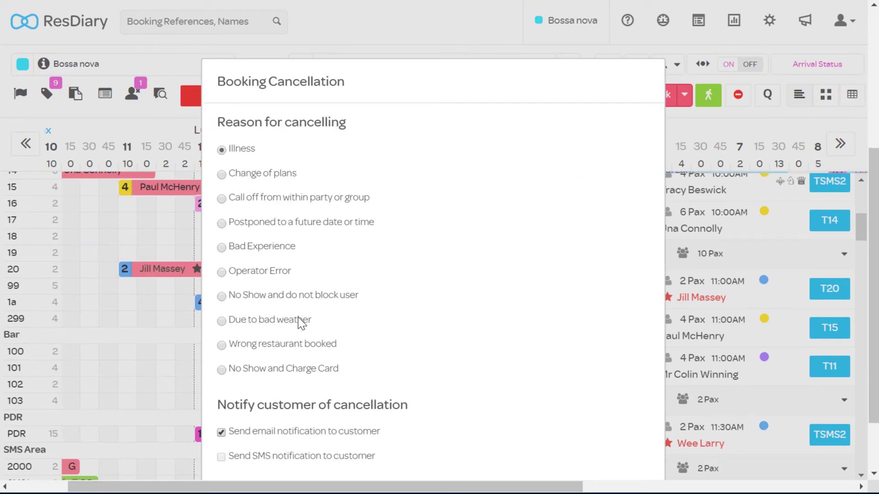
click(222, 369)
scroll(221, 369, down, 3)
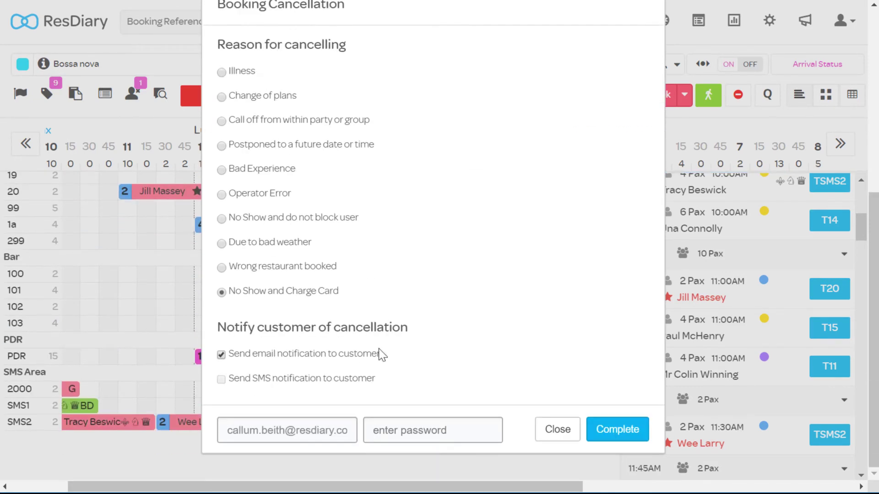
click(559, 421)
drag(761, 350, 694, 346)
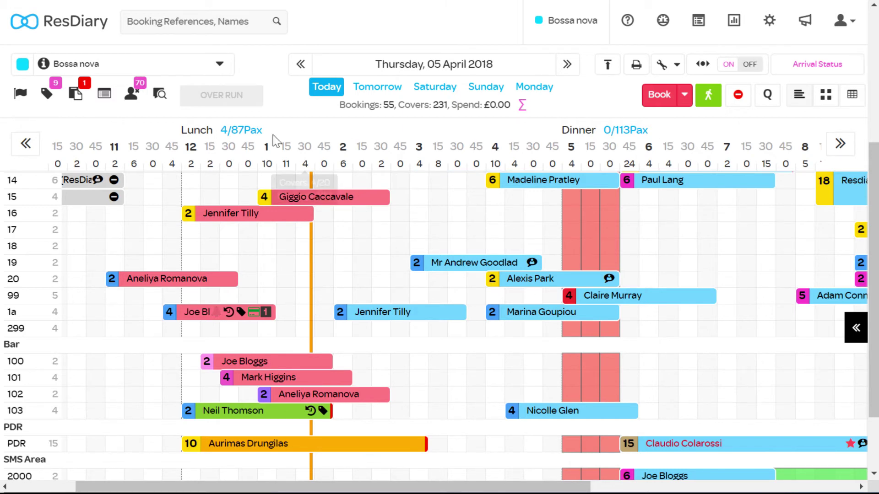
- Reseat the no-show booking from the Cancellation List and begin a Charge Card payment
click(136, 99)
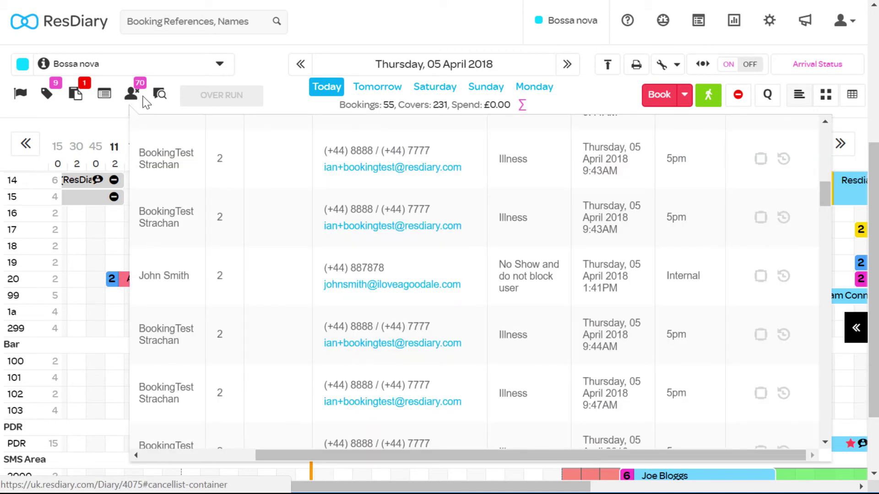
click(760, 277)
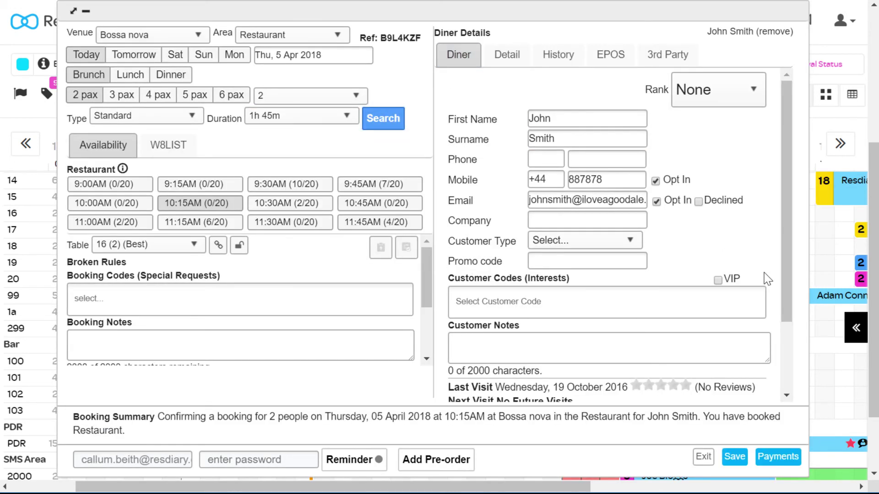
click(778, 456)
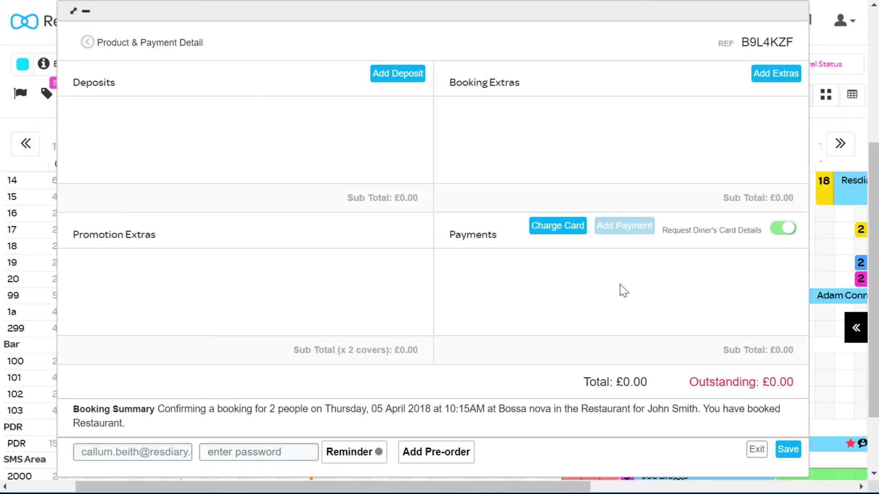
click(554, 227)
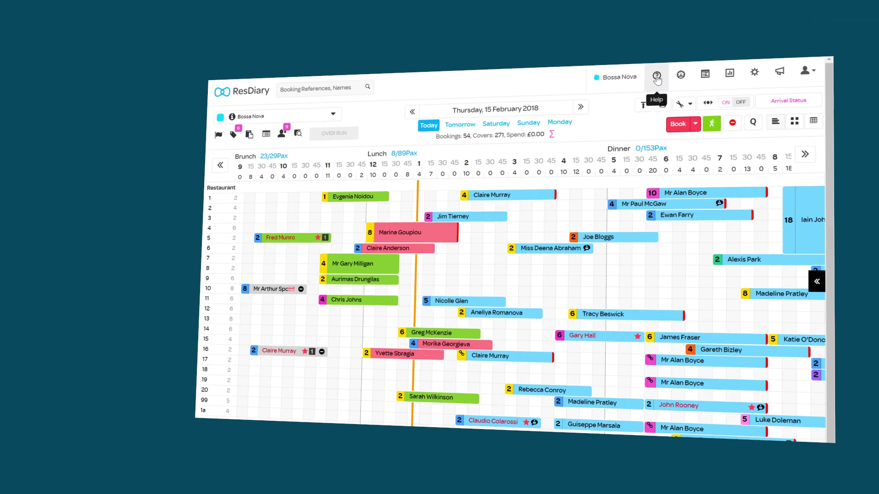
- Show the Help menu via the question-mark icon in the top bar
click(657, 77)
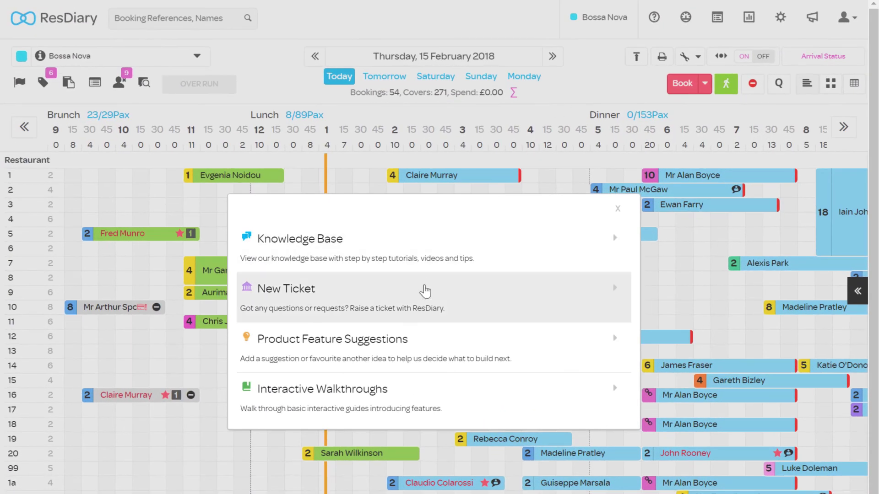